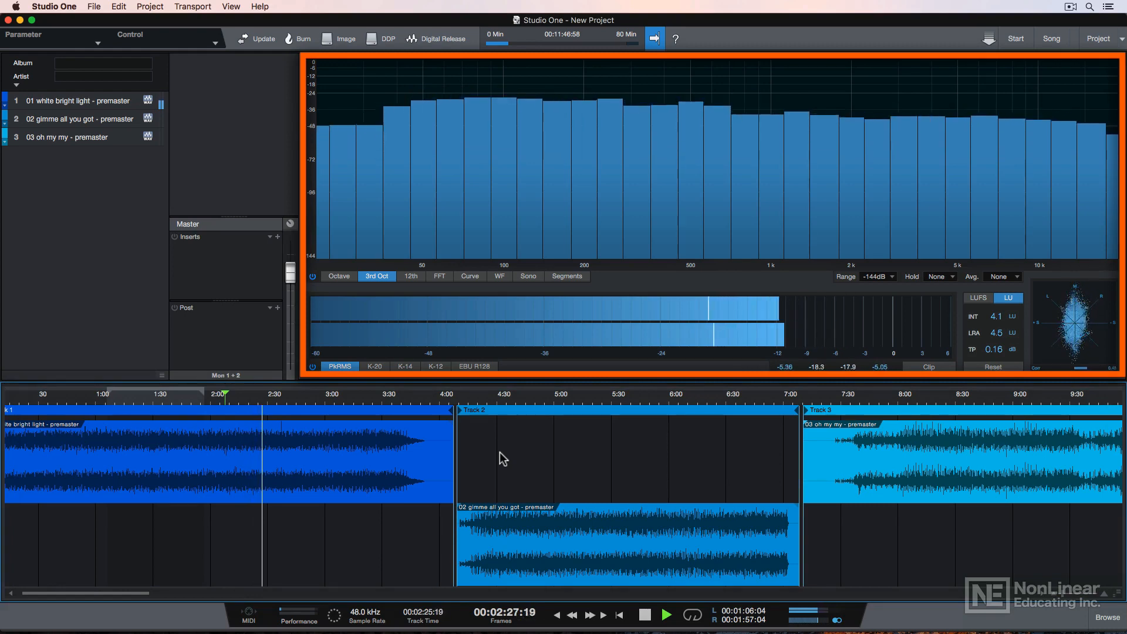
# Step: Stop playback of the three-track mastering project at about 2:32
pyautogui.press('space')
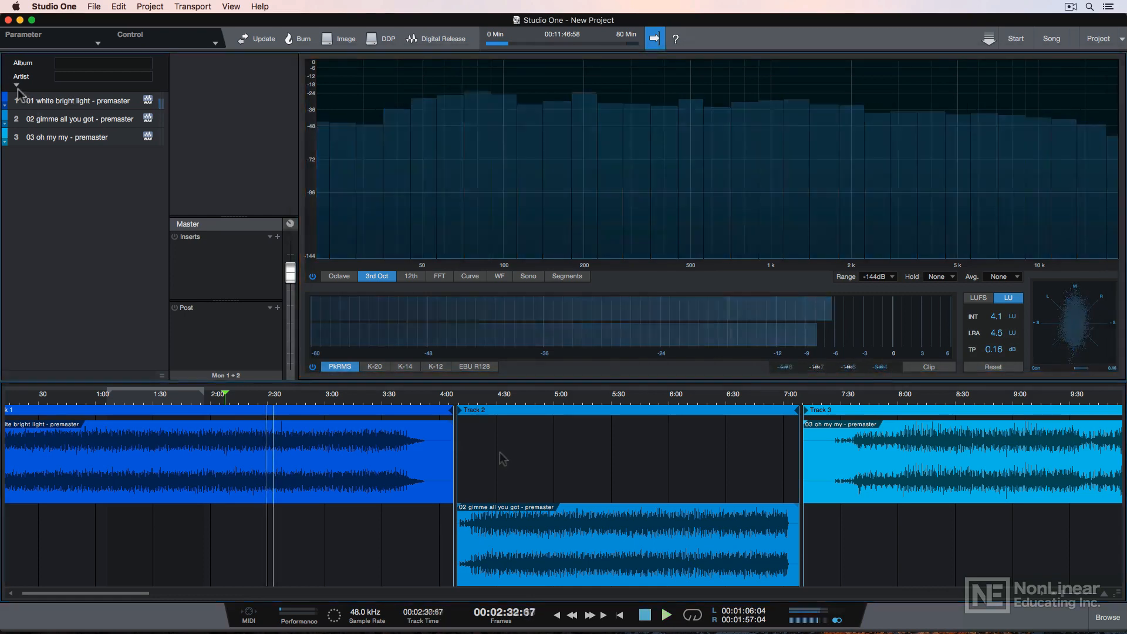
# Step: Set the album title to 'Lab Notes' and the artist to 'The RXN'
pyautogui.click(16, 84)
pyautogui.click(65, 63)
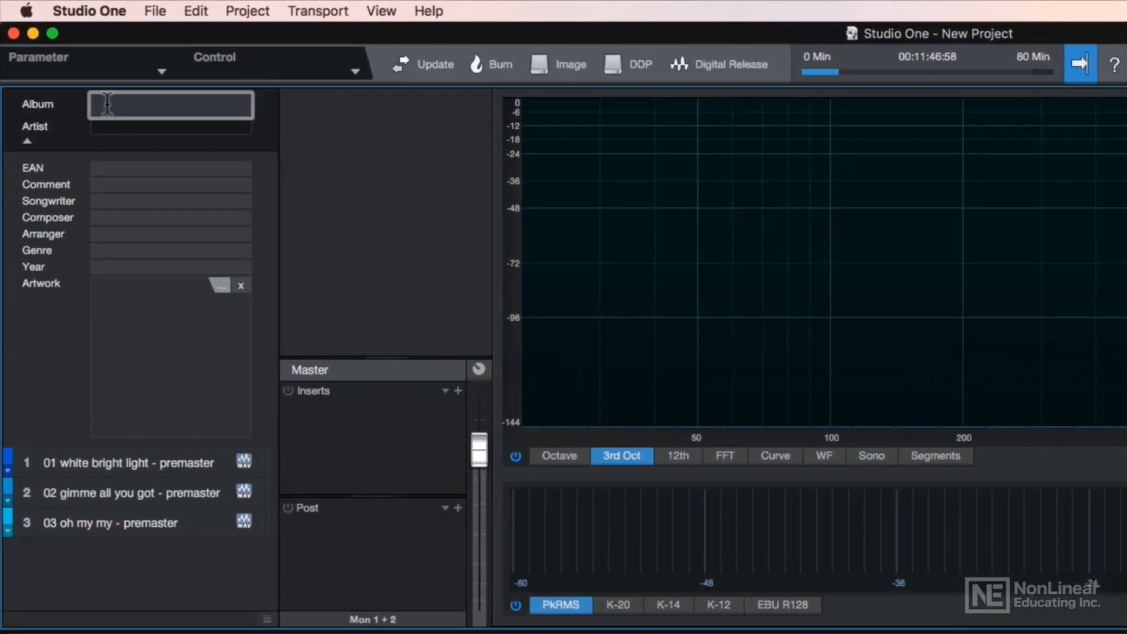
pyautogui.write('Lab Notes')
pyautogui.press('Tab')
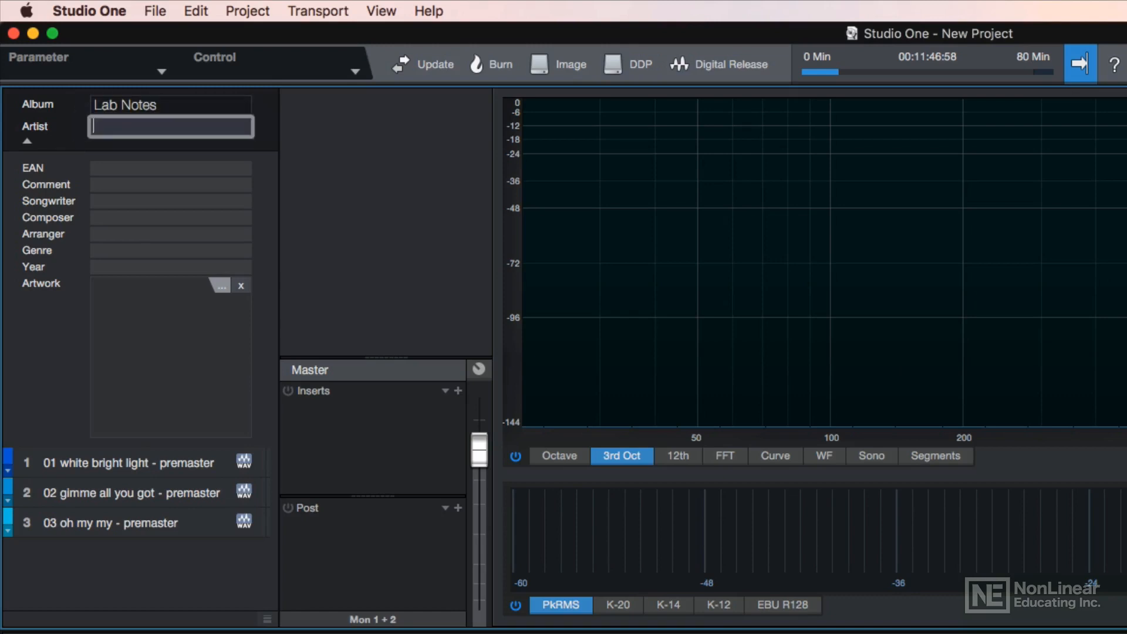
pyautogui.write('The RXN')
pyautogui.press('Return')
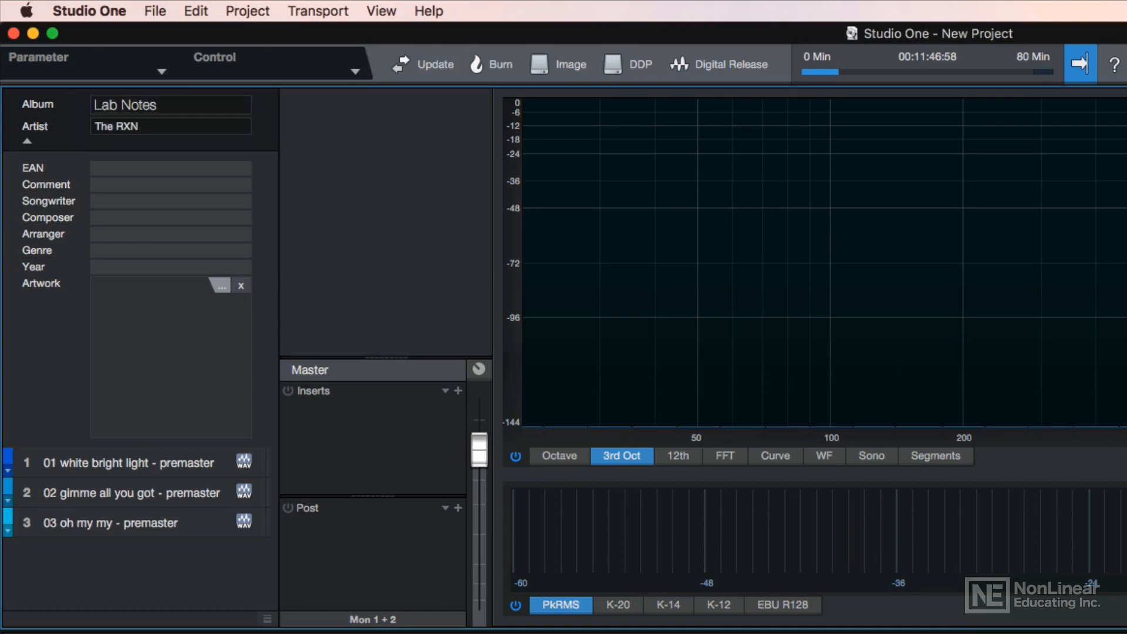
# Step: Fill in the songwriter, composer and arranger names, with genre Pop and year 2016
pyautogui.click(118, 205)
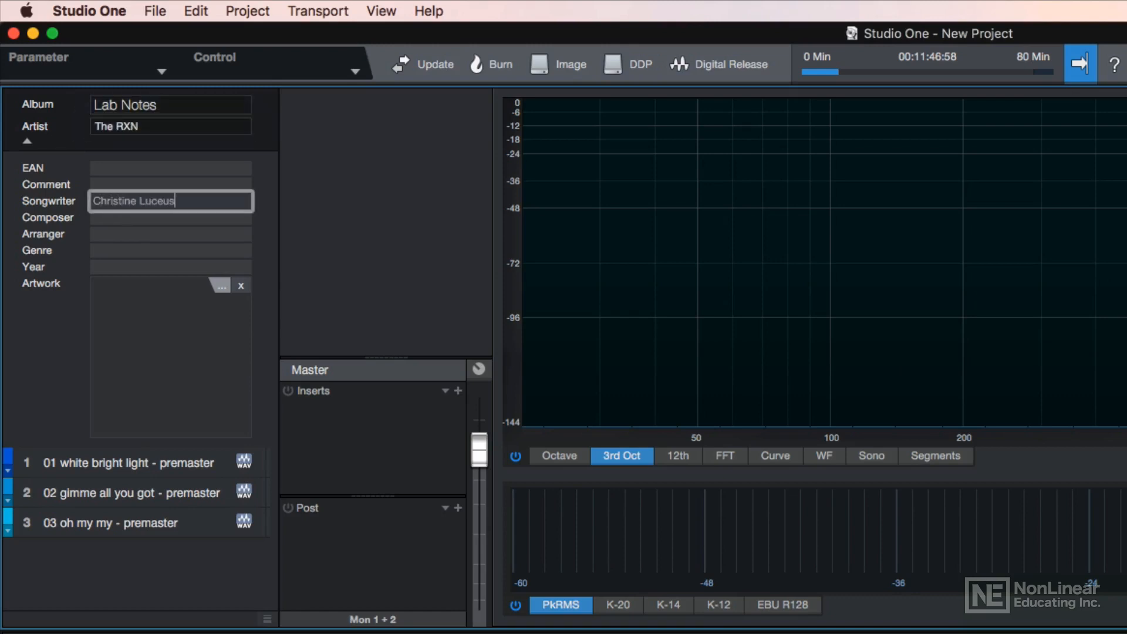
pyautogui.press('Tab')
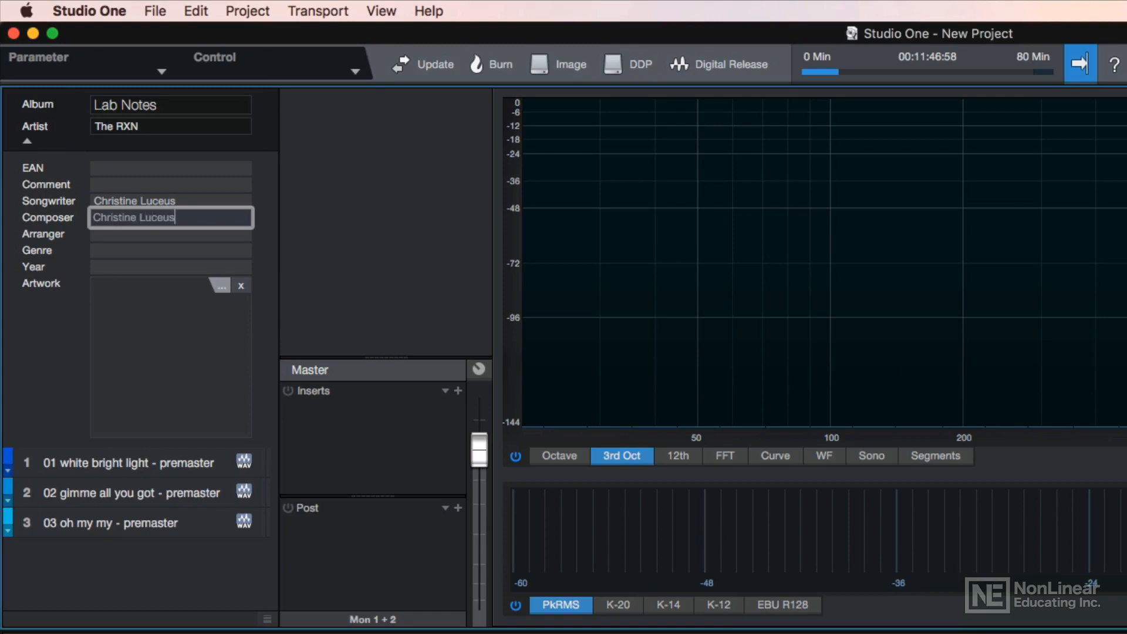
pyautogui.press('Tab')
pyautogui.press('Tab')
pyautogui.write('Pop')
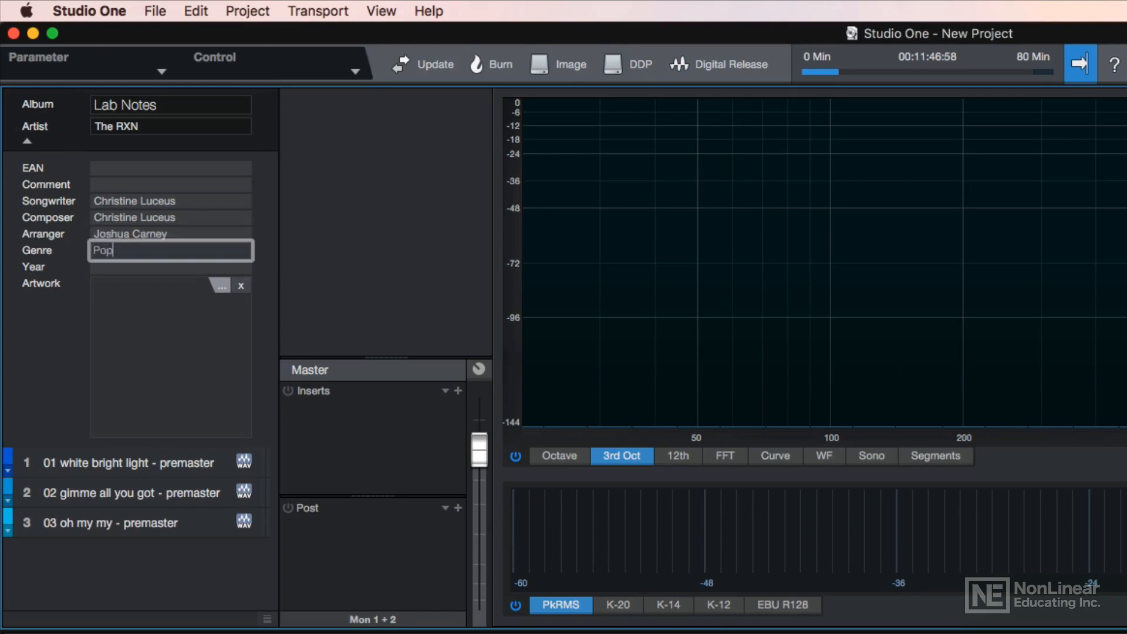
pyautogui.press('Tab')
pyautogui.write('2016')
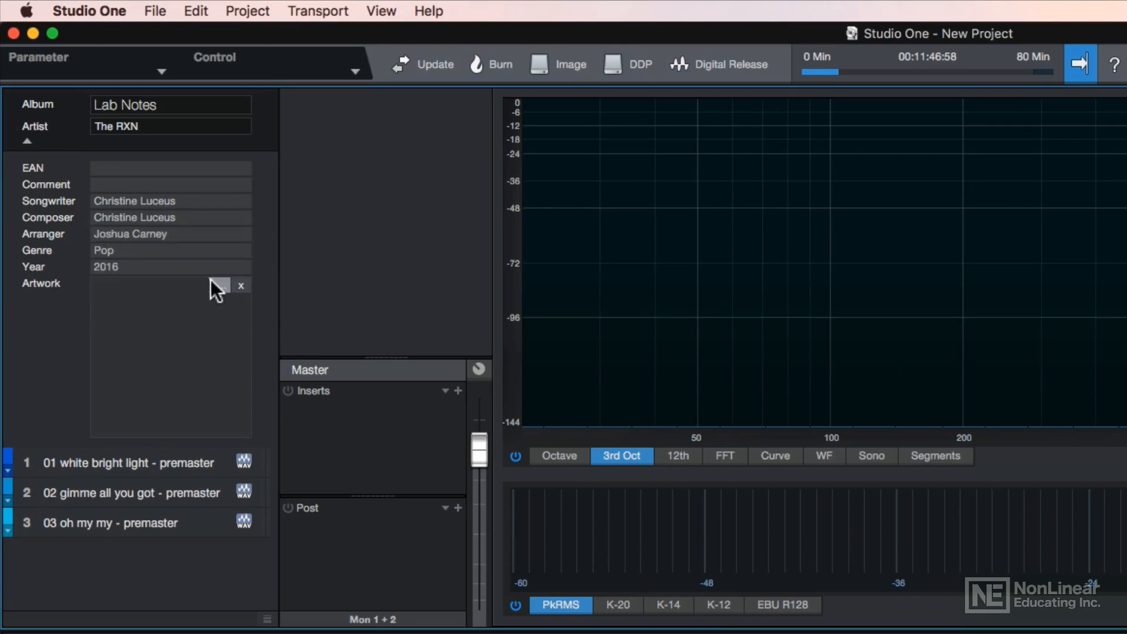
# Step: Load the RXN image file as the album artwork
pyautogui.click(218, 285)
pyautogui.click(820, 295)
pyautogui.doubleClick(820, 295)
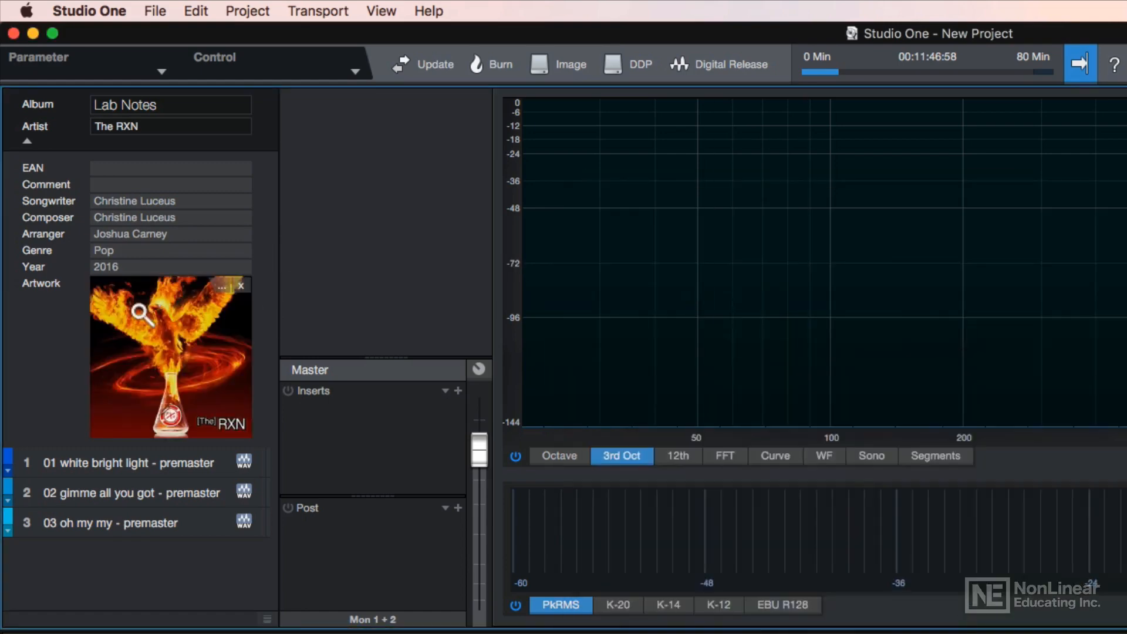
pyautogui.click(27, 141)
pyautogui.click(9, 175)
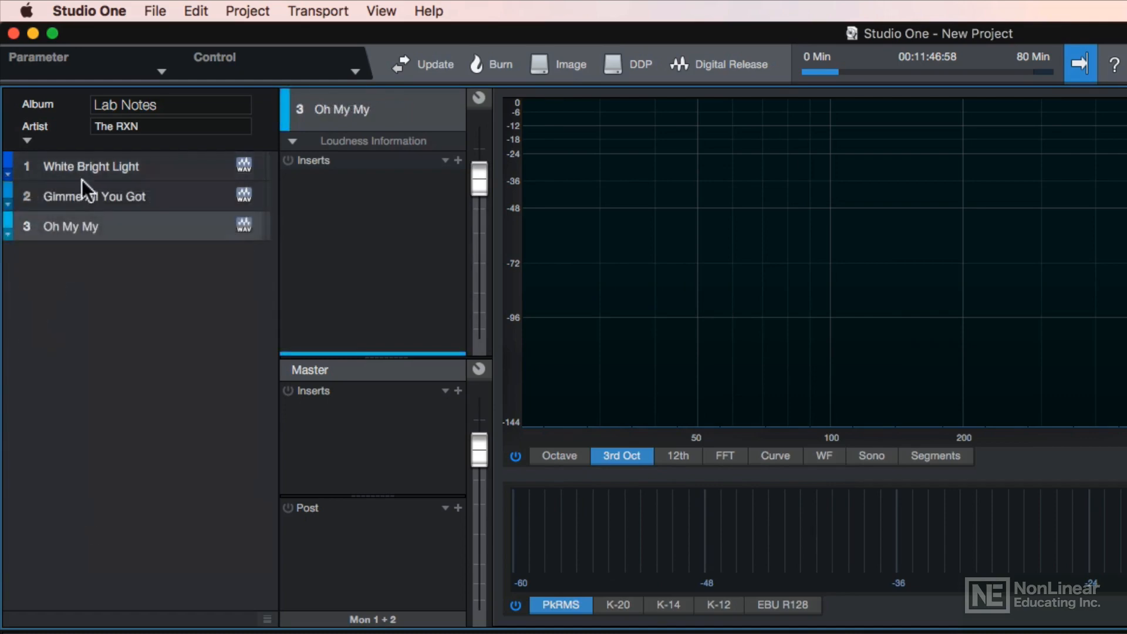
# Step: Move White Bright Light to the top of the track order and lower its volume to -27.5
pyautogui.moveTo(82, 180)
pyautogui.mouseDown()
pyautogui.moveTo(86, 205)
pyautogui.moveTo(84, 188)
pyautogui.mouseUp()
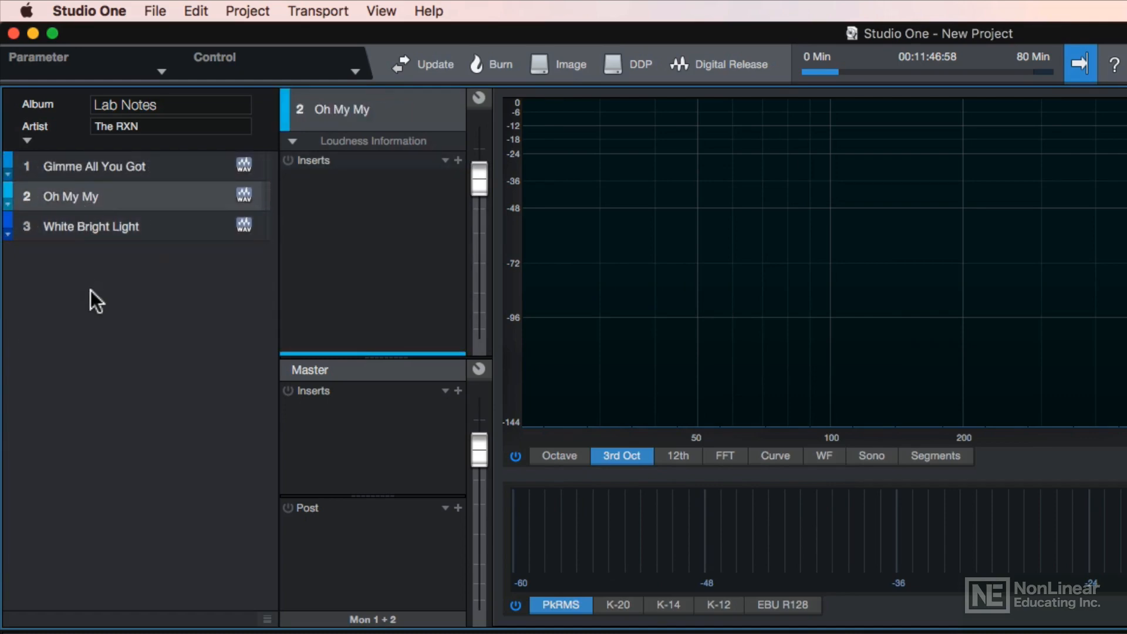
pyautogui.click(136, 169)
pyautogui.click(154, 228)
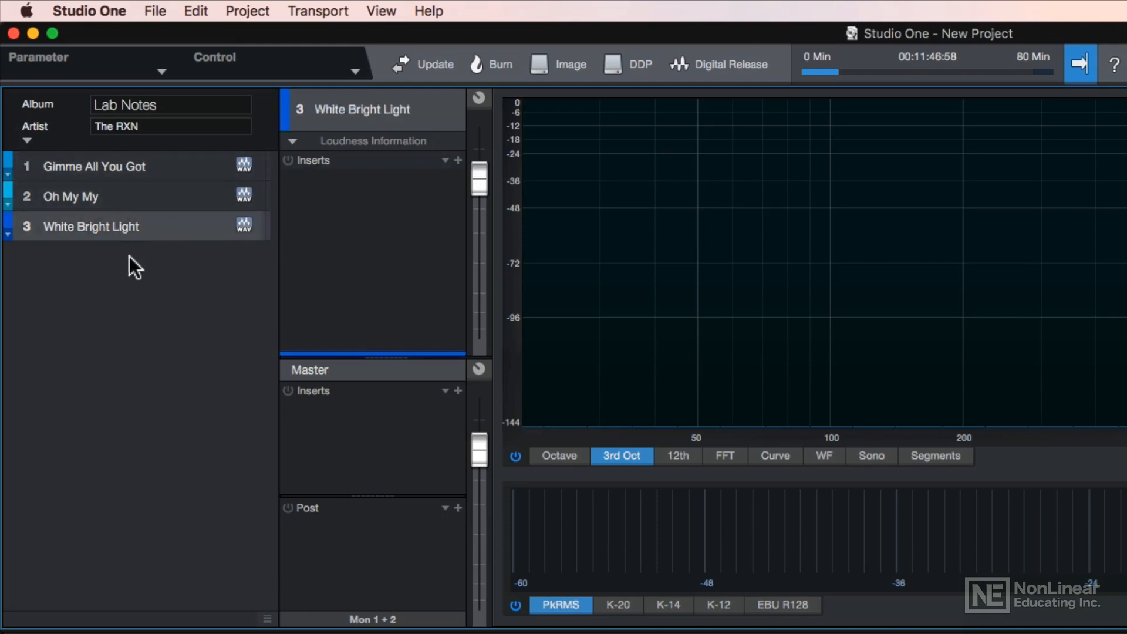
pyautogui.press('super+d')
pyautogui.press('super+d')
pyautogui.press('super+d')
pyautogui.press('super+d')
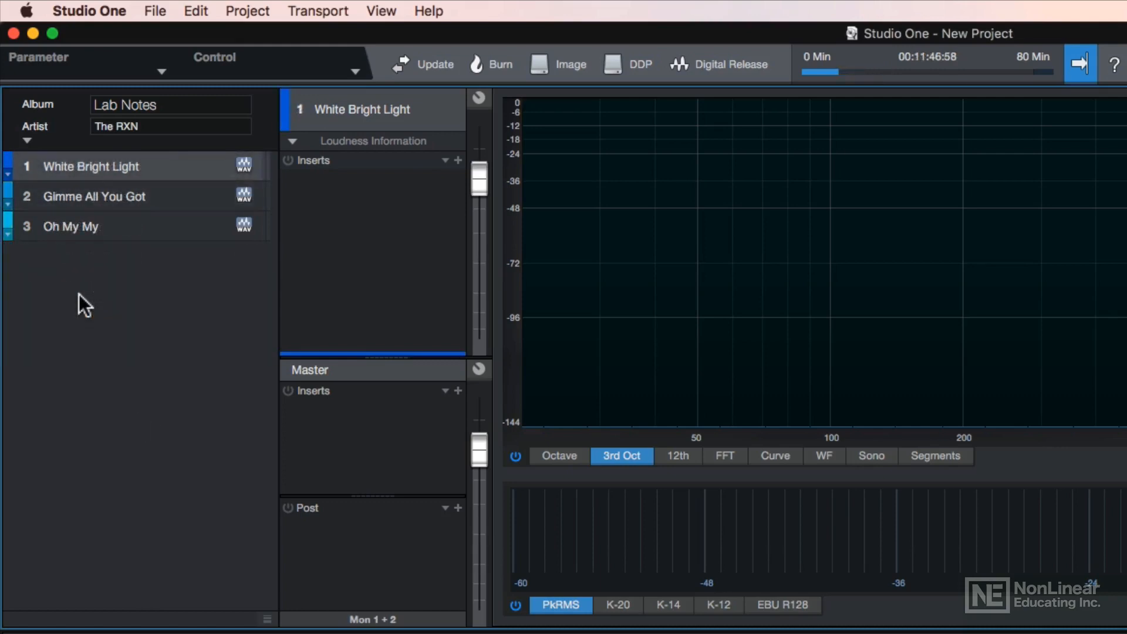
pyautogui.moveTo(477, 193); pyautogui.dragTo(486, 278)
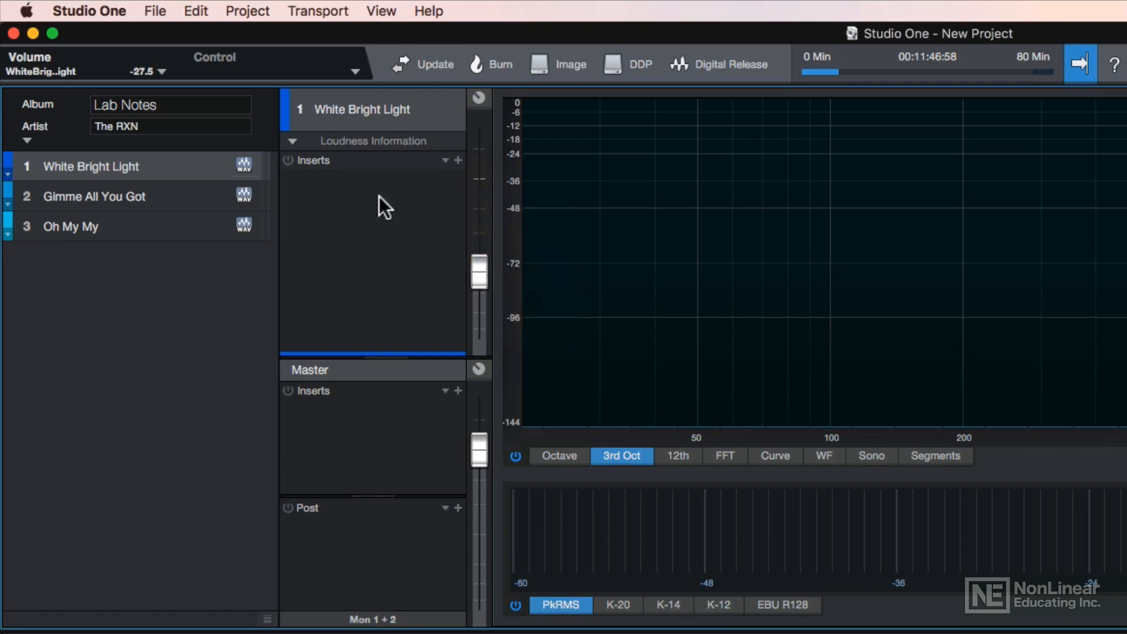
# Step: Load the Mastering Boost the Beat chain onto White Bright Light's inserts
pyautogui.click(445, 160)
pyautogui.click(506, 244)
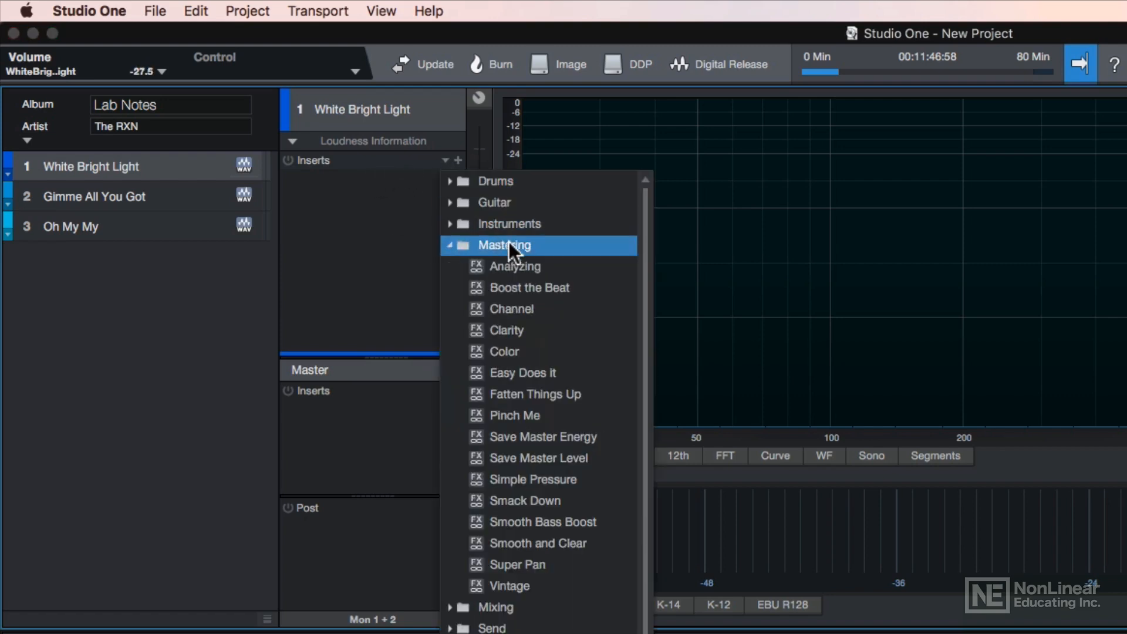
pyautogui.click(529, 285)
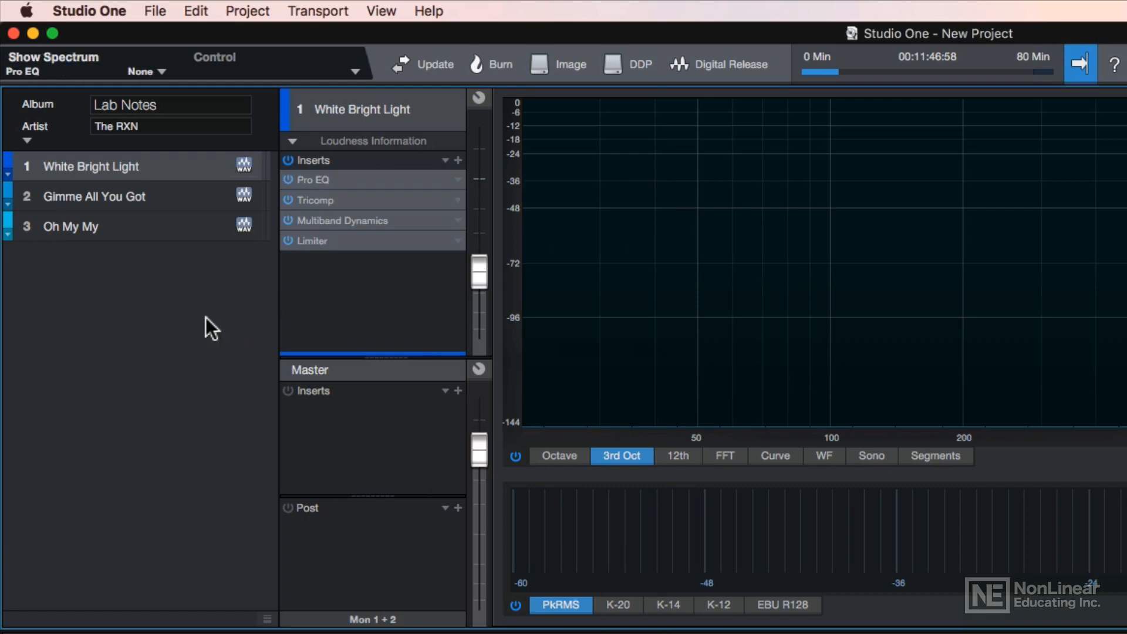
# Step: Reset White Bright Light's volume to 0 dB and keep the Master fader at 0 dB
pyautogui.click(181, 197)
pyautogui.click(175, 218)
pyautogui.click(176, 194)
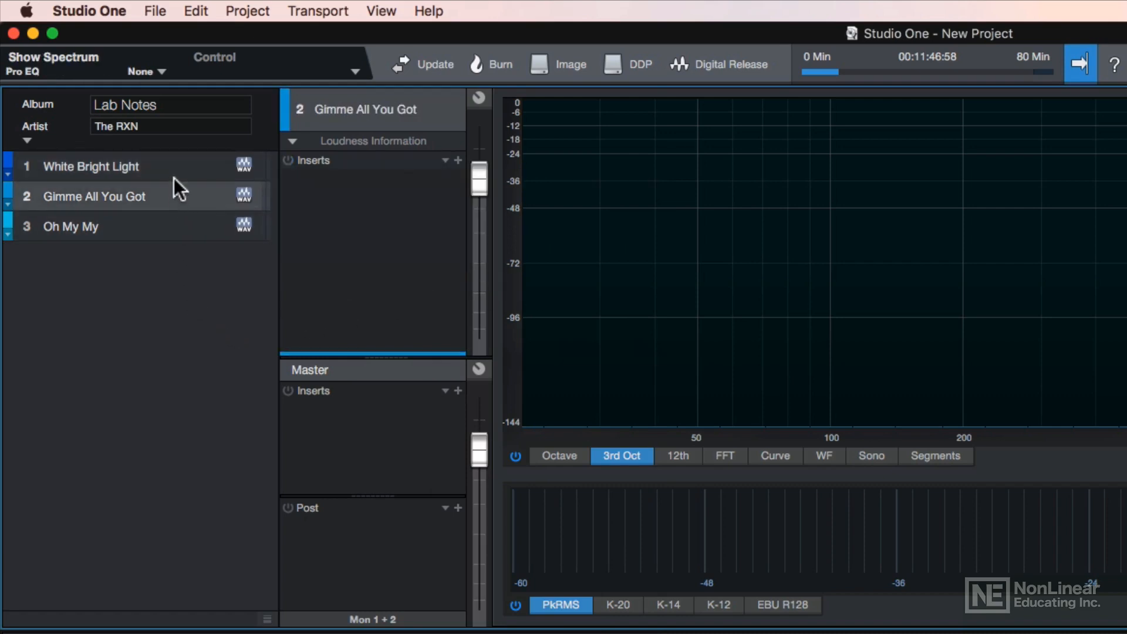
pyautogui.click(193, 169)
pyautogui.moveTo(487, 264)
pyautogui.mouseDown()
pyautogui.moveTo(478, 213)
pyautogui.moveTo(471, 270)
pyautogui.mouseUp()
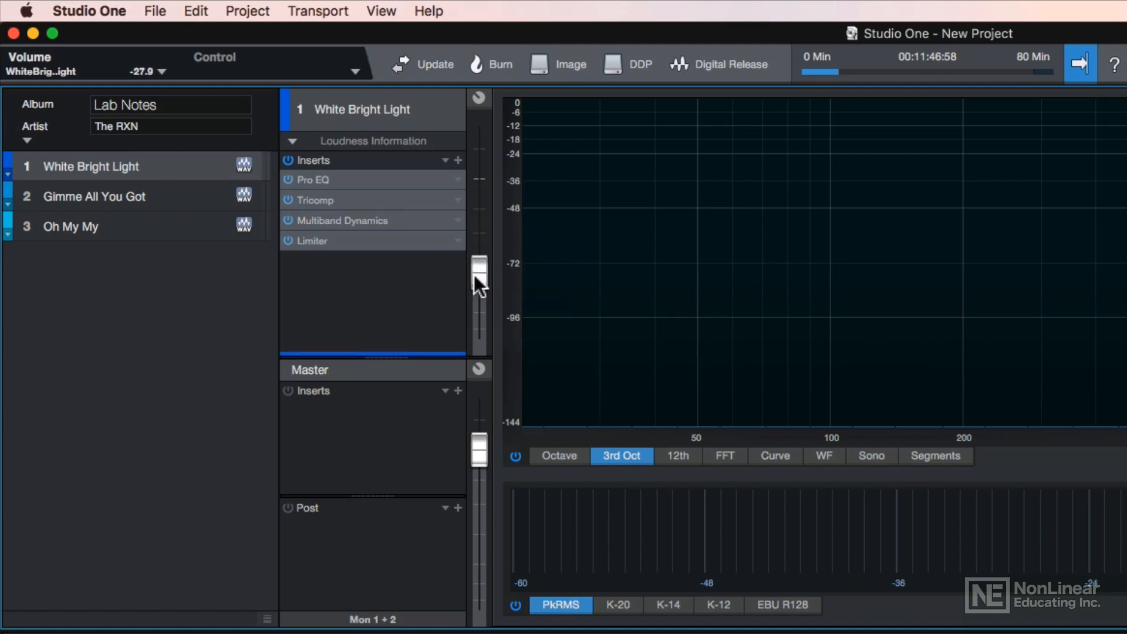
pyautogui.keyDown('alt'); pyautogui.click(475, 275); pyautogui.keyUp('alt')
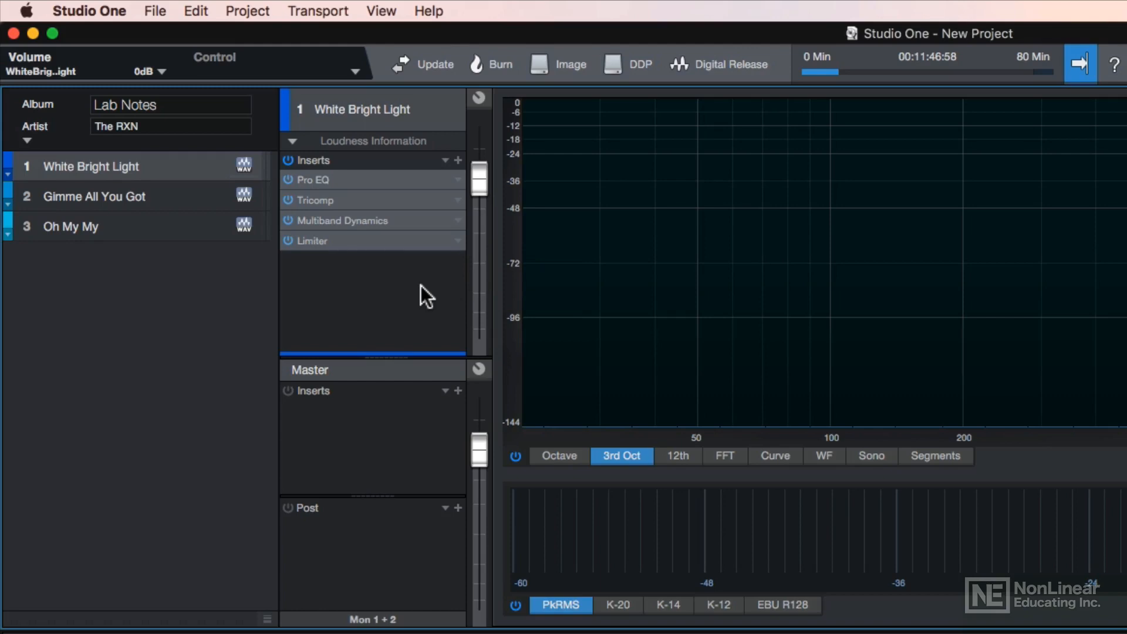
pyautogui.moveTo(477, 450); pyautogui.dragTo(481, 539)
pyautogui.keyDown('alt'); pyautogui.click(481, 536); pyautogui.keyUp('alt')
# Step: Load the Mastering Color chain onto the master inserts
pyautogui.click(445, 390)
pyautogui.click(500, 474)
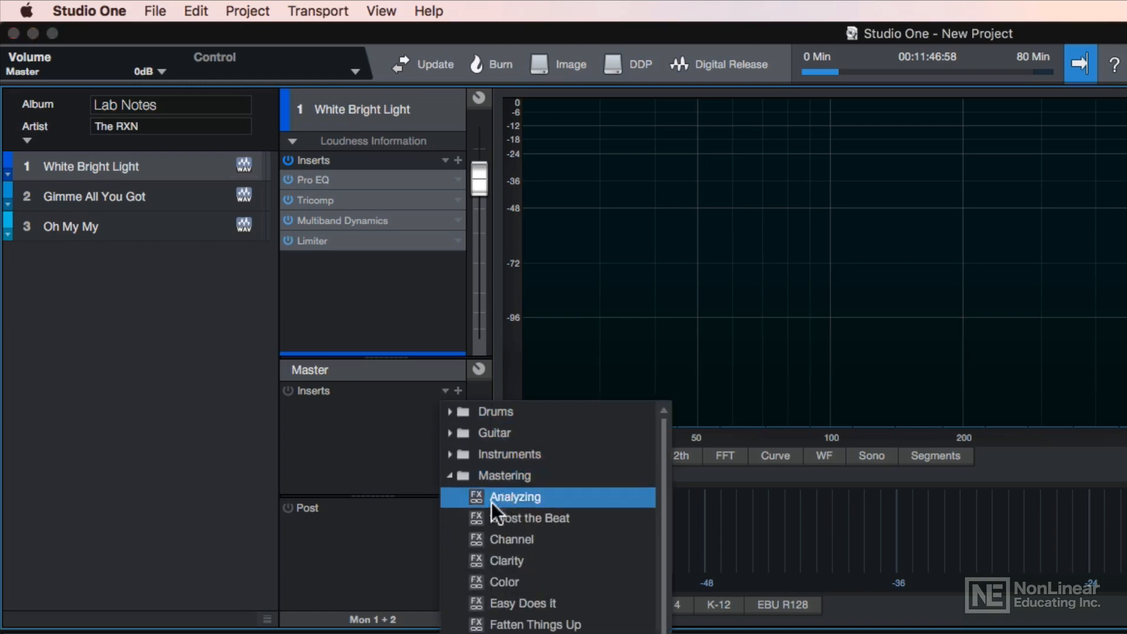
pyautogui.click(512, 581)
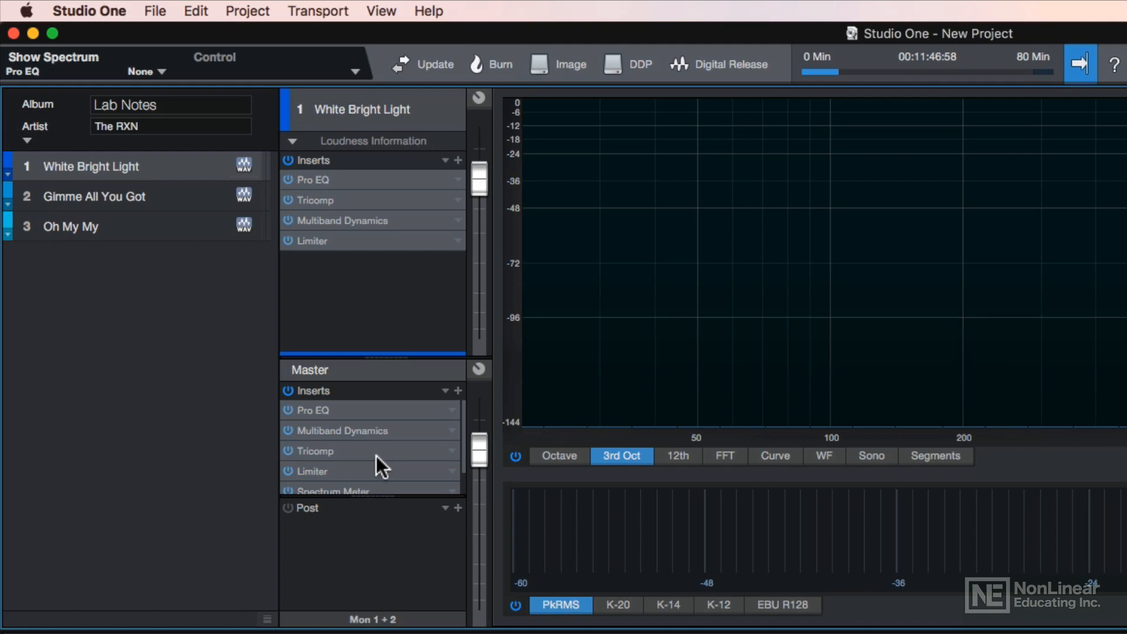
# Step: Add the Mastering Analyzing spectrum and phase meters to the master post inserts
pyautogui.click(444, 509)
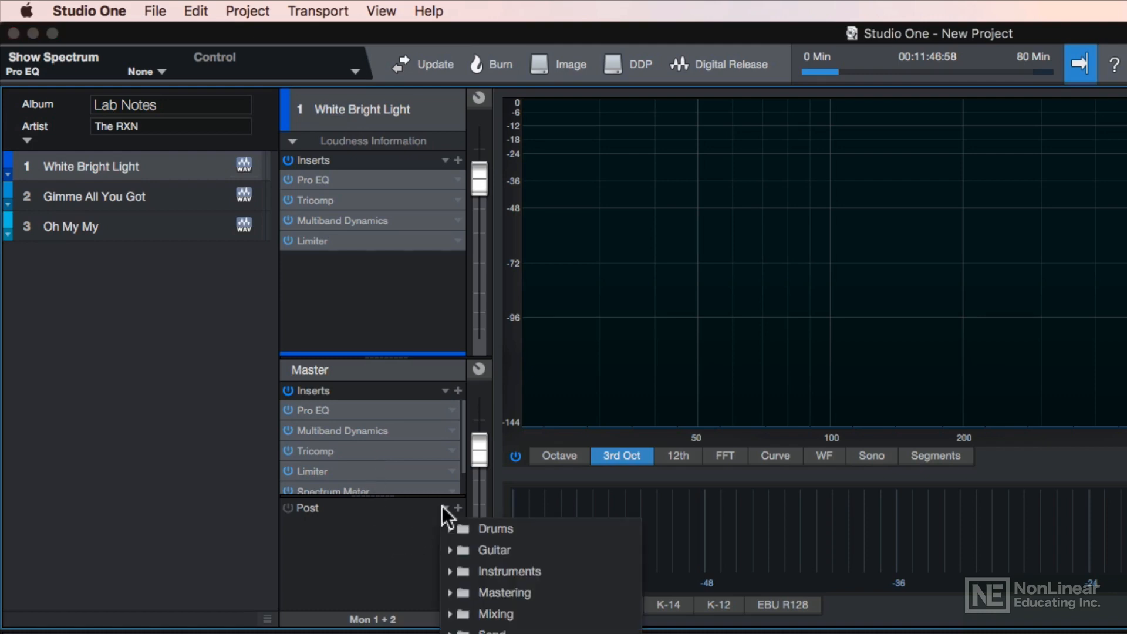
pyautogui.click(452, 592)
pyautogui.click(475, 608)
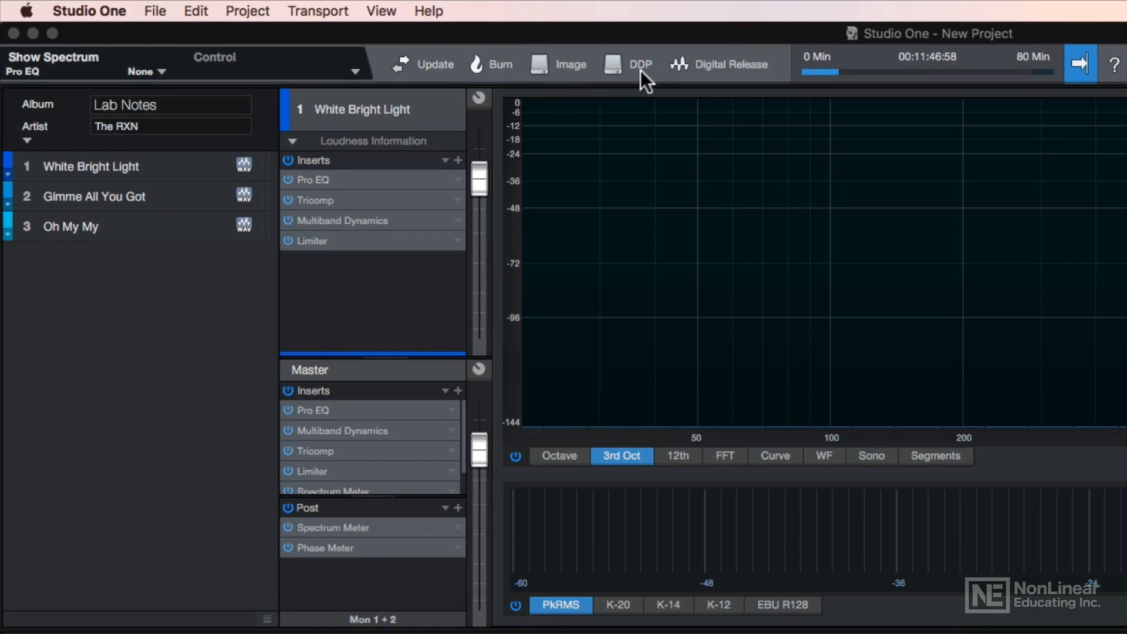
pyautogui.click(745, 65)
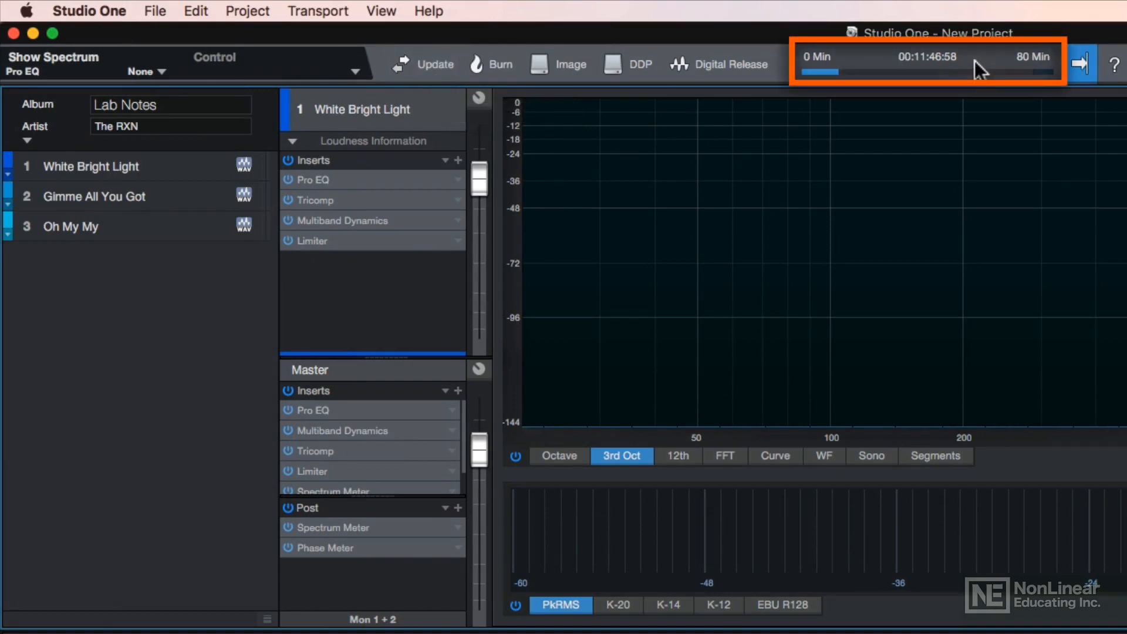
pyautogui.press('super+a')
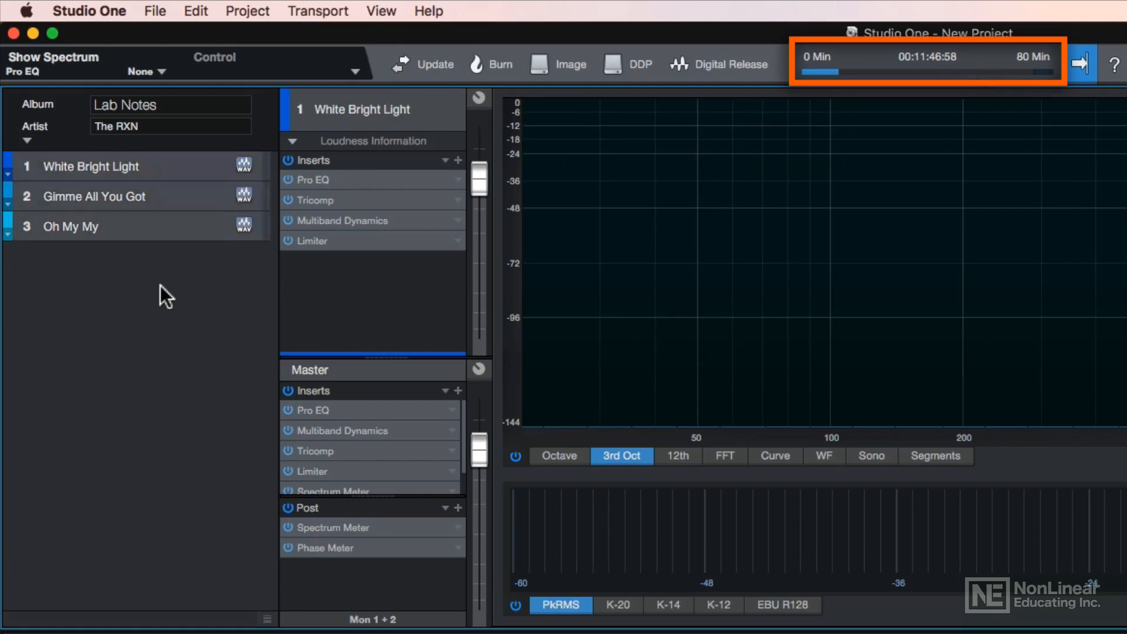
pyautogui.press('d')
pyautogui.press('d')
pyautogui.press('d')
pyautogui.press('d')
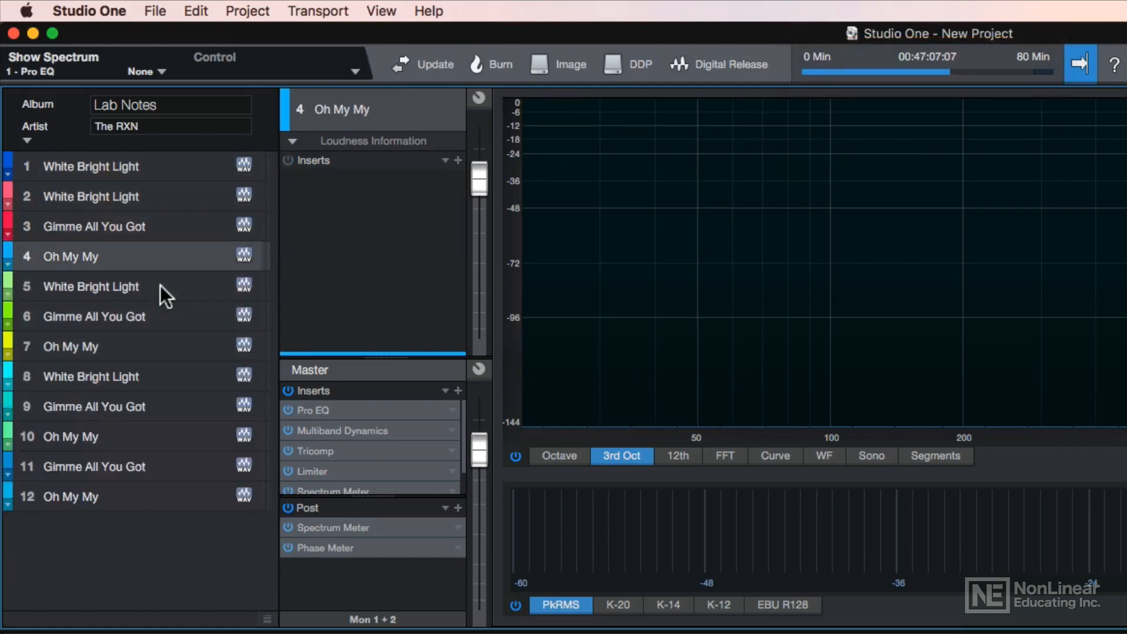
pyautogui.press('d')
pyautogui.press('d')
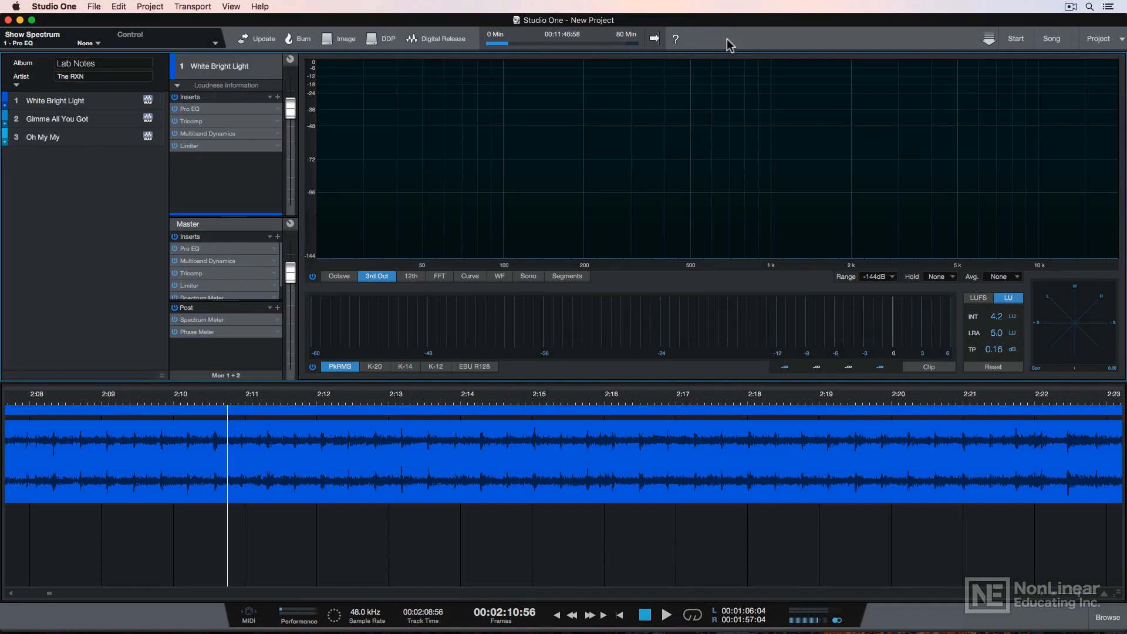
# Step: Turn on Autoscroll, play the master from about 2:21, then show the Mon 1 + 2 output choices
pyautogui.press('f')
pyautogui.press('f')
pyautogui.press('f')
pyautogui.click(1023, 404)
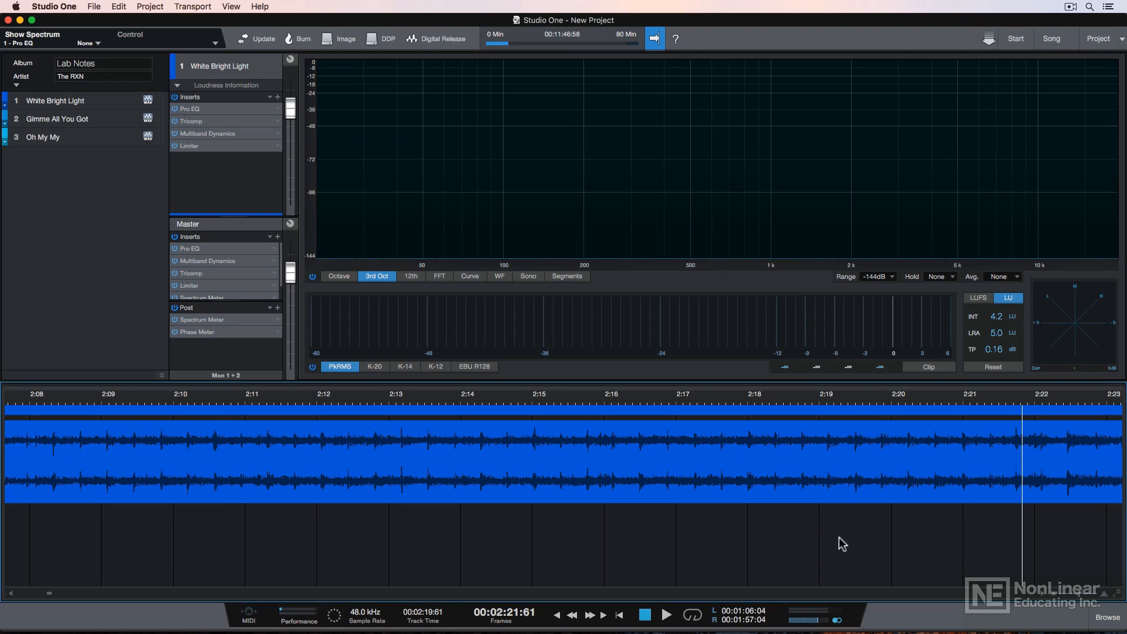
pyautogui.press('space')
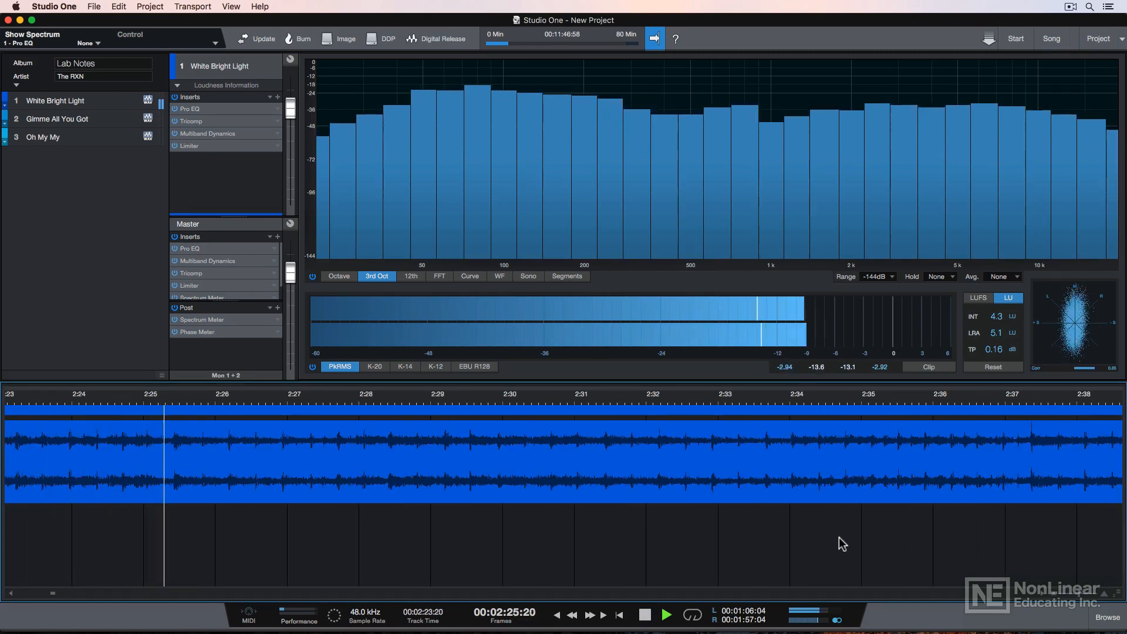
pyautogui.press('space')
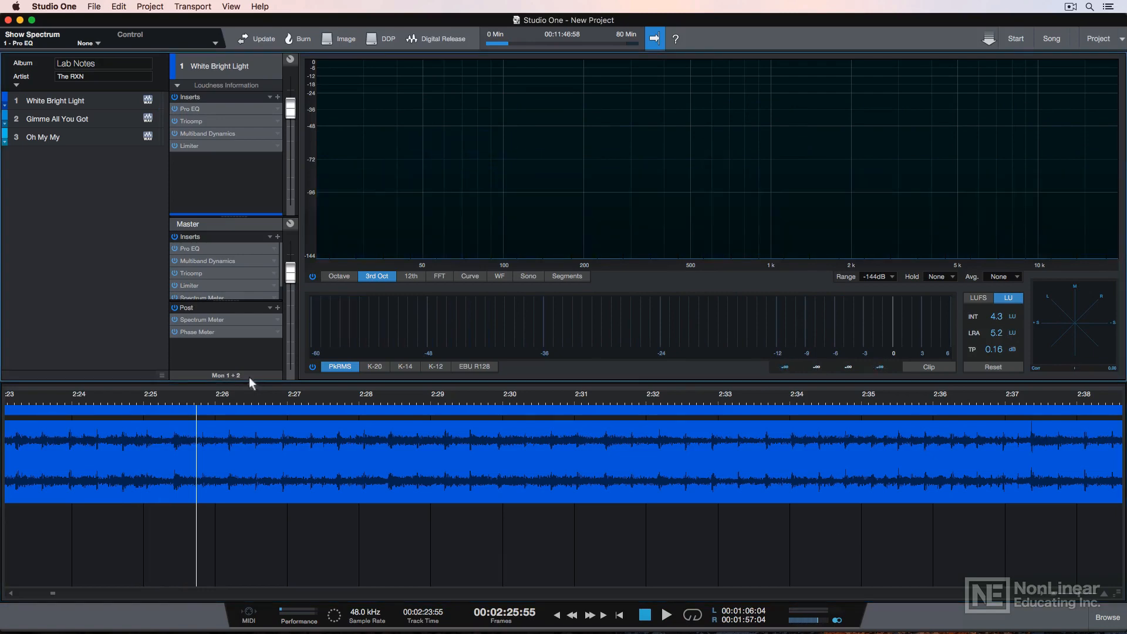
pyautogui.click(249, 376)
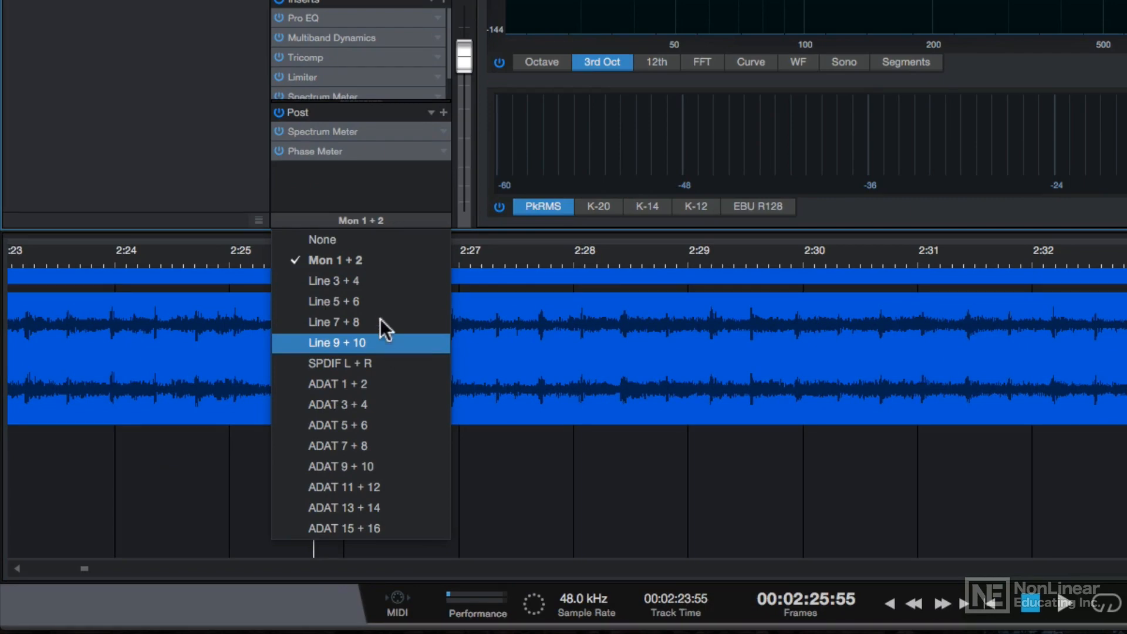
# Step: Try Line 3 + 4 and Mon 1 + 2, then route the master monitor to Line 5 + 6
pyautogui.click(373, 277)
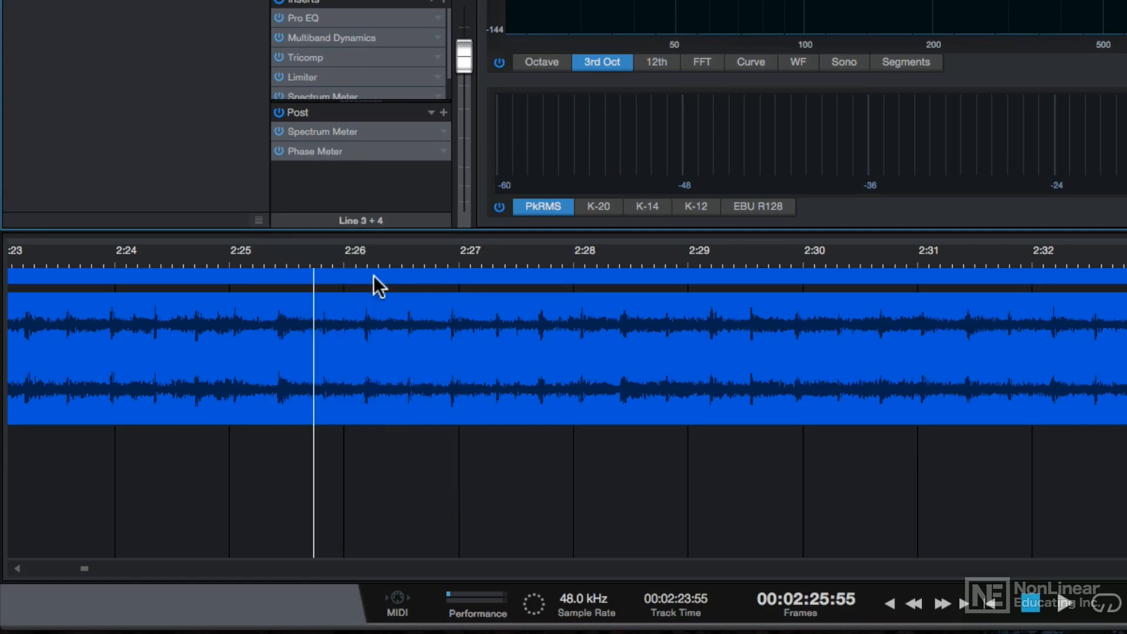
pyautogui.click(370, 221)
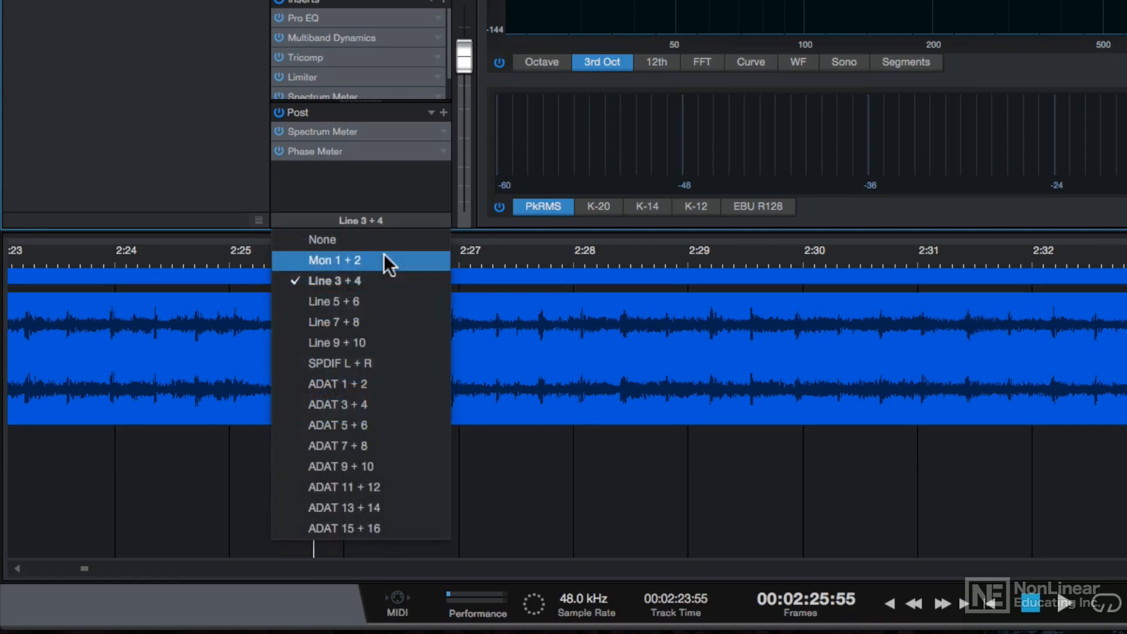
pyautogui.click(384, 254)
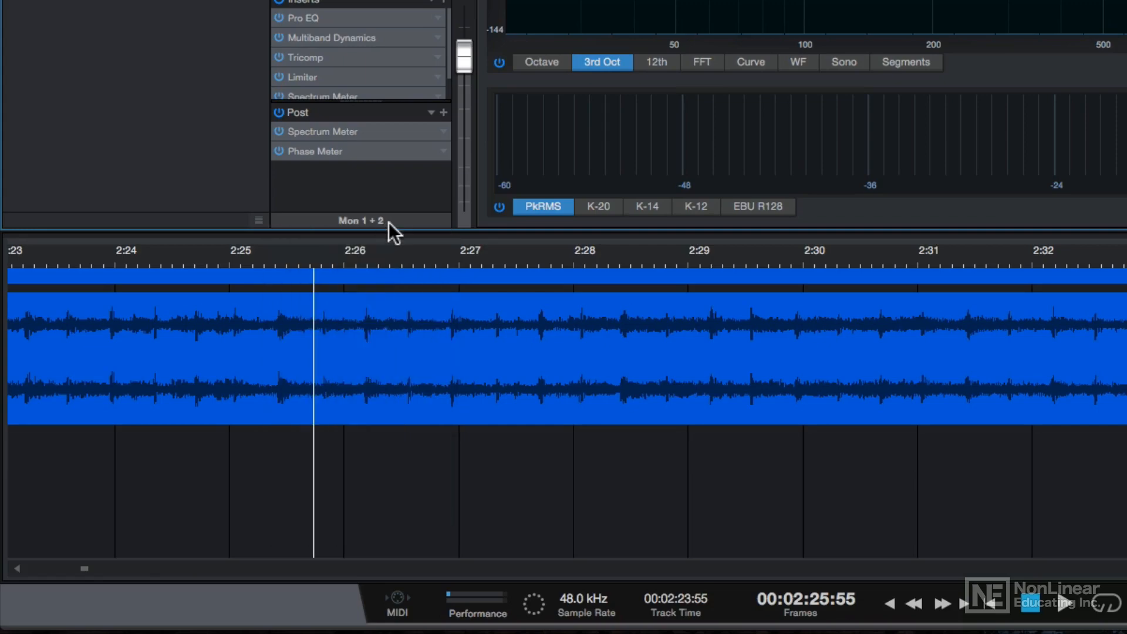
pyautogui.click(391, 222)
pyautogui.click(386, 275)
pyautogui.click(400, 221)
pyautogui.click(396, 305)
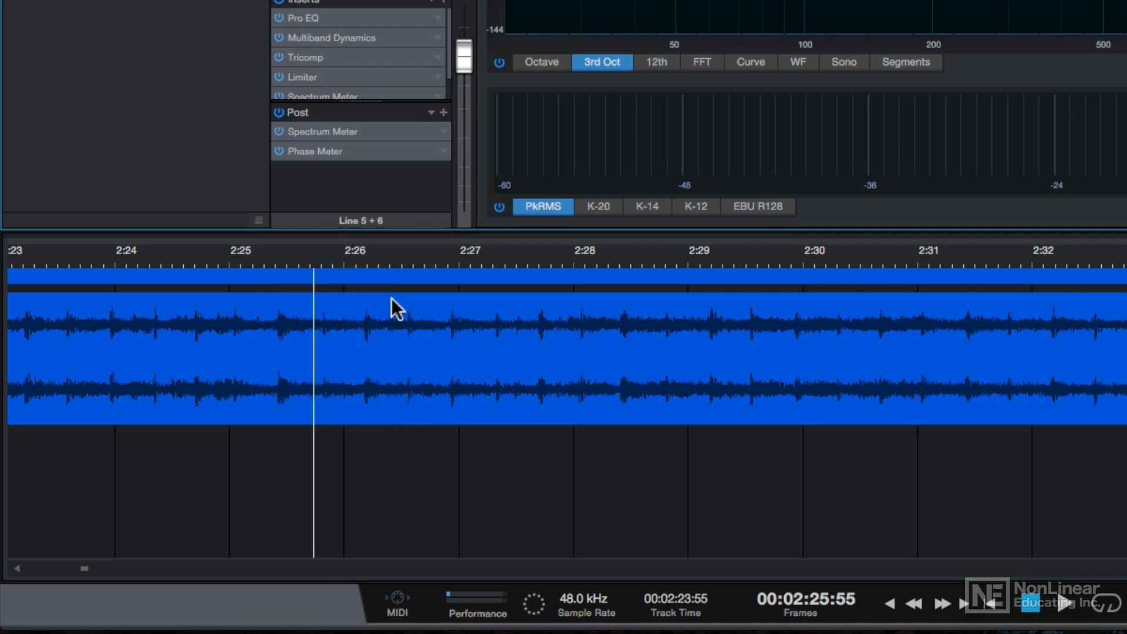